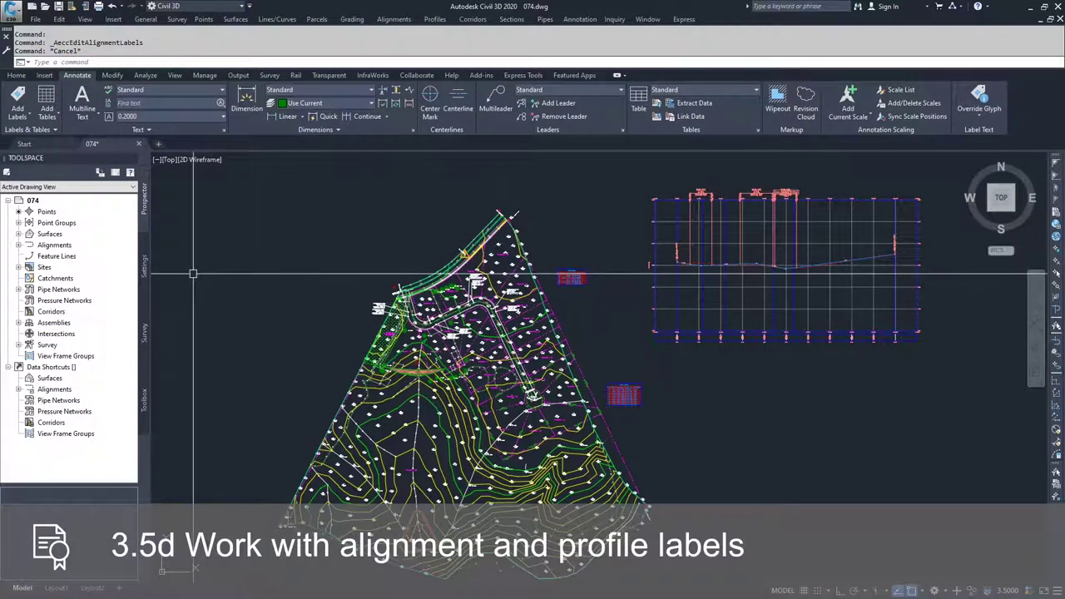
# - Expand the alignment label styles in the drawing settings down to the label sets and select the All Labels set
pyautogui.click(146, 273)
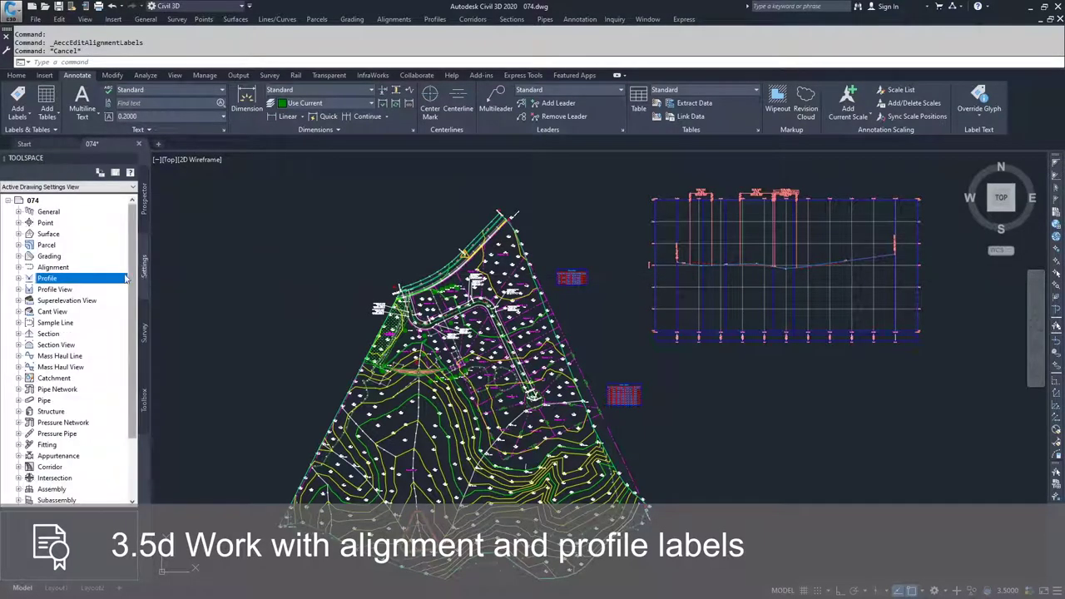
pyautogui.click(19, 267)
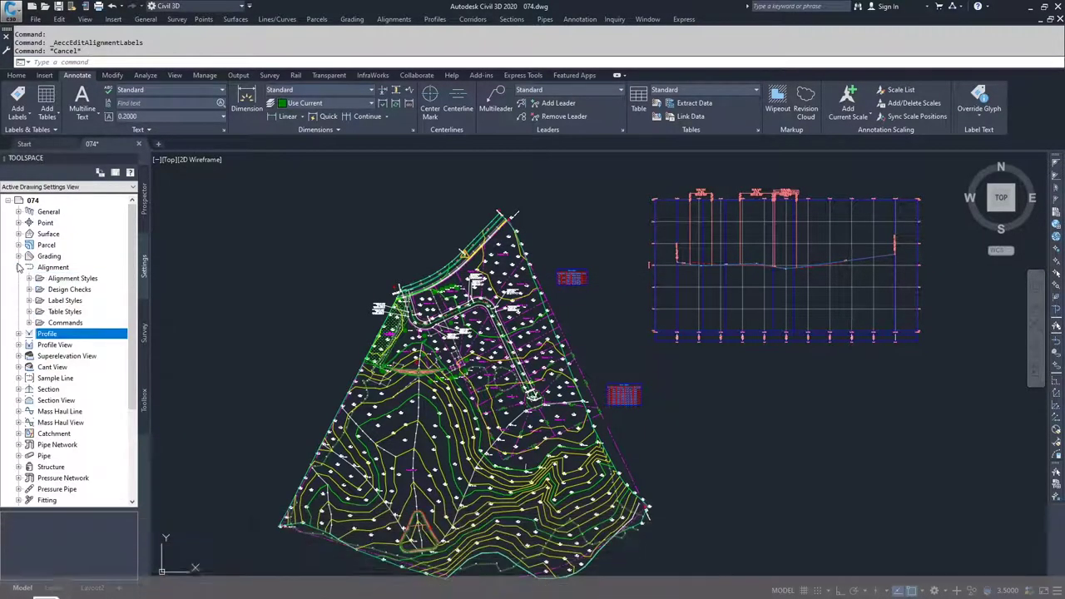
pyautogui.click(29, 301)
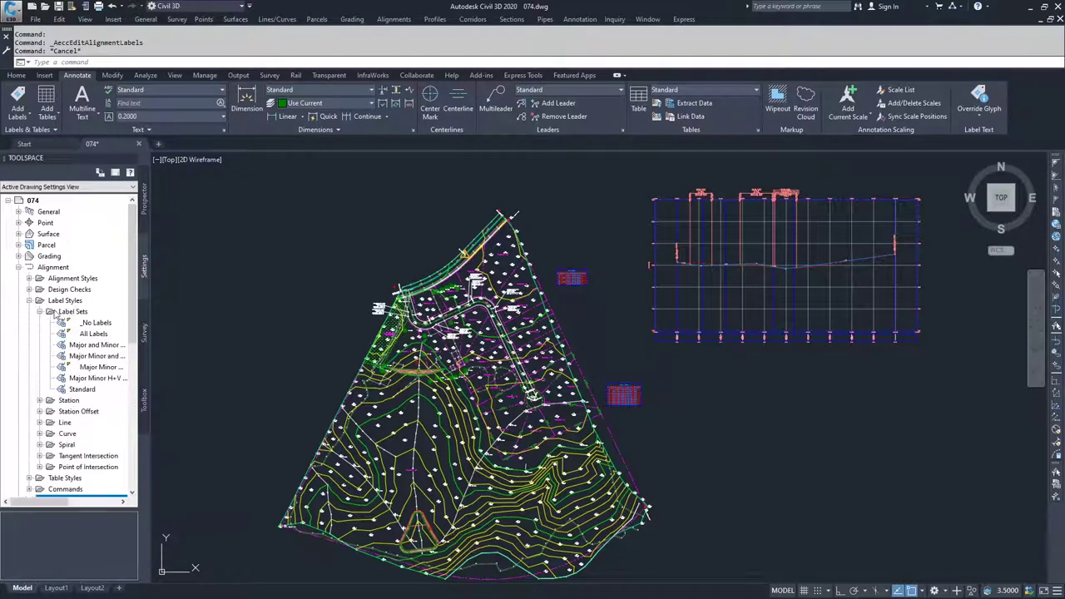
pyautogui.click(70, 313)
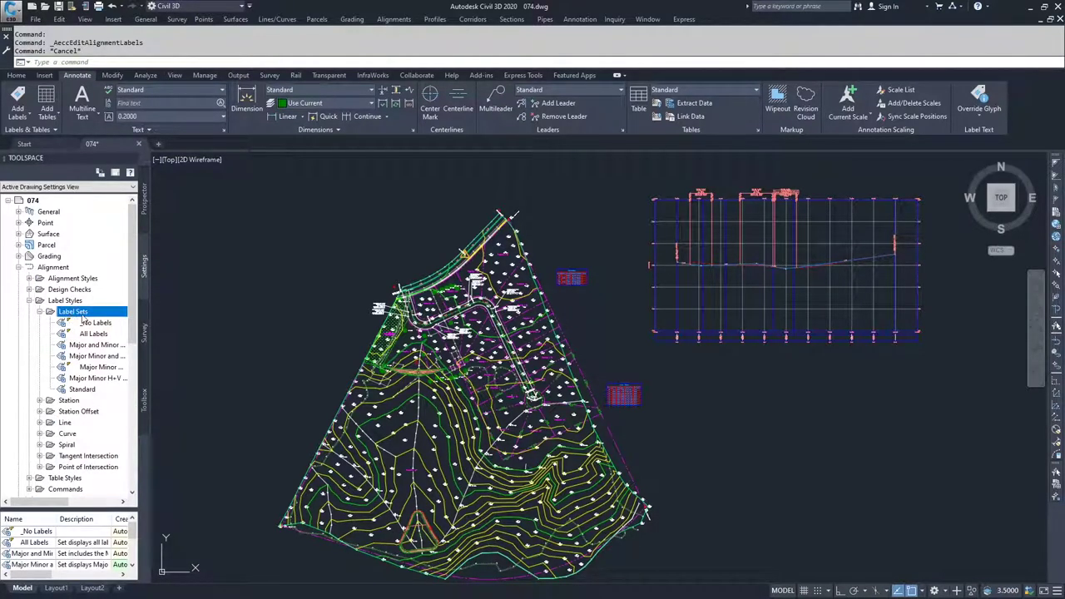
pyautogui.click(88, 334)
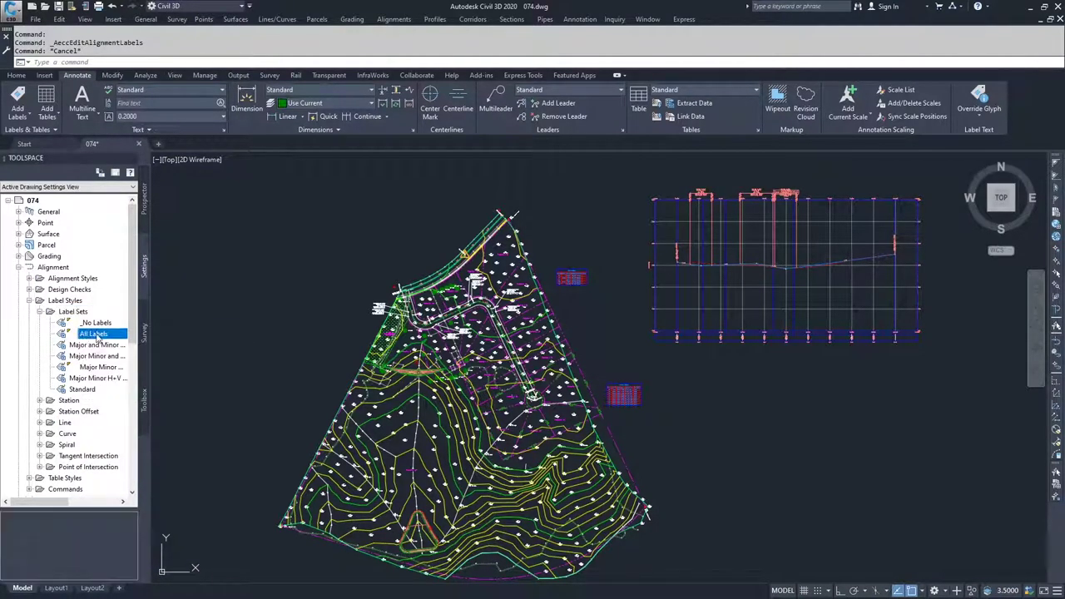
pyautogui.click(70, 311)
pyautogui.rightClick(69, 313)
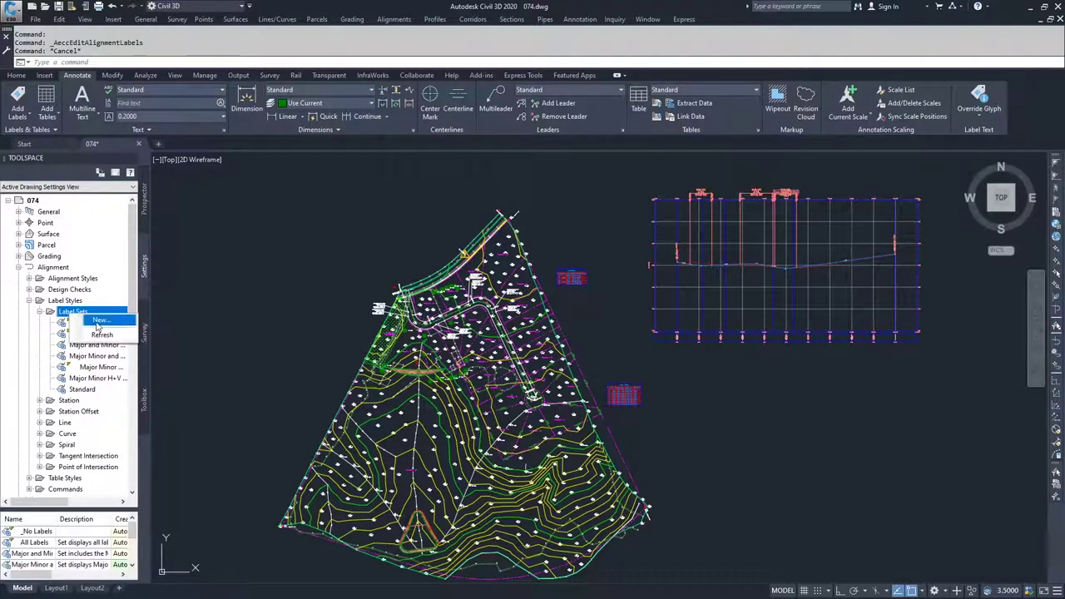
pyautogui.press('Escape')
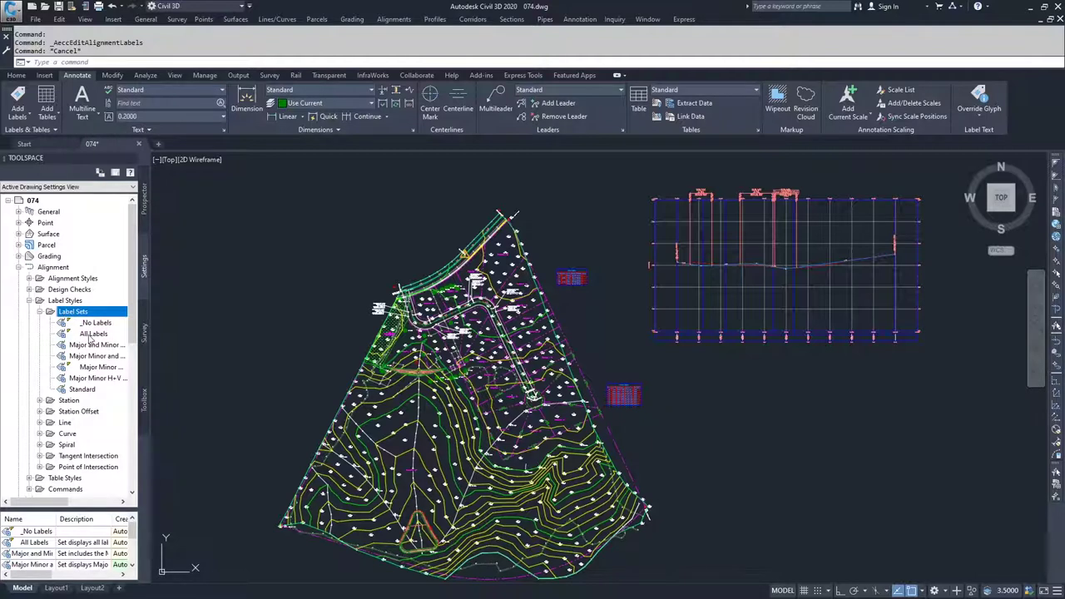
# - Open the All Labels alignment label set for editing and review its information and label list
pyautogui.click(90, 335)
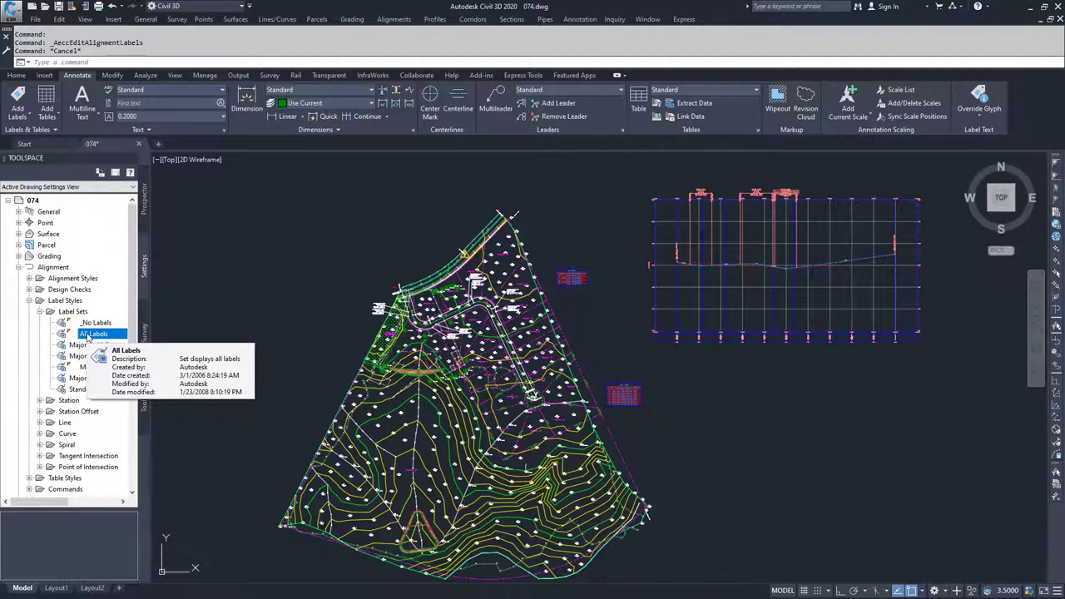
pyautogui.rightClick(98, 335)
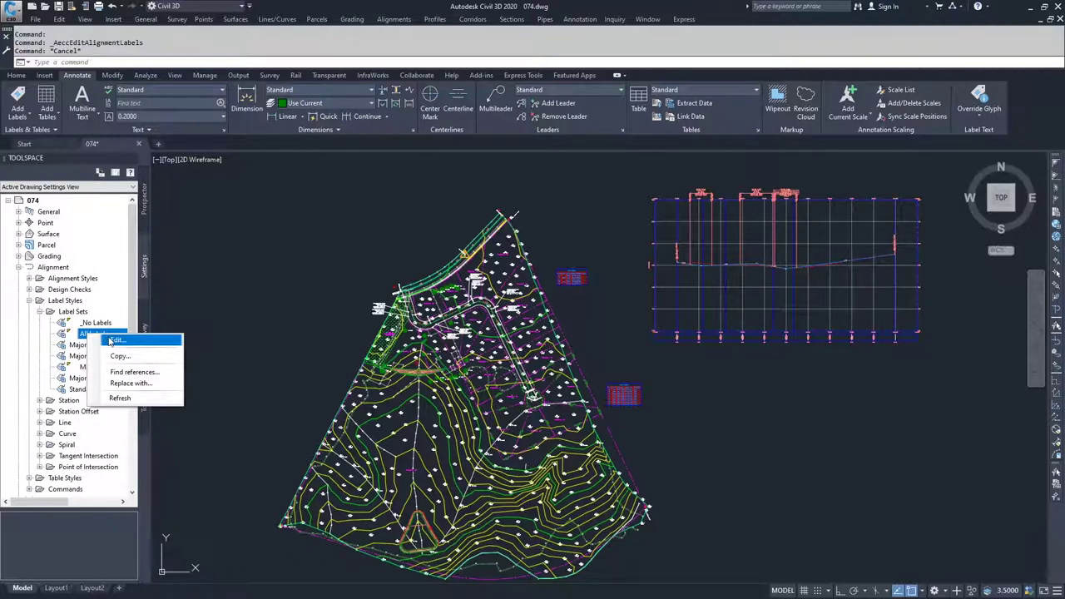
pyautogui.click(111, 341)
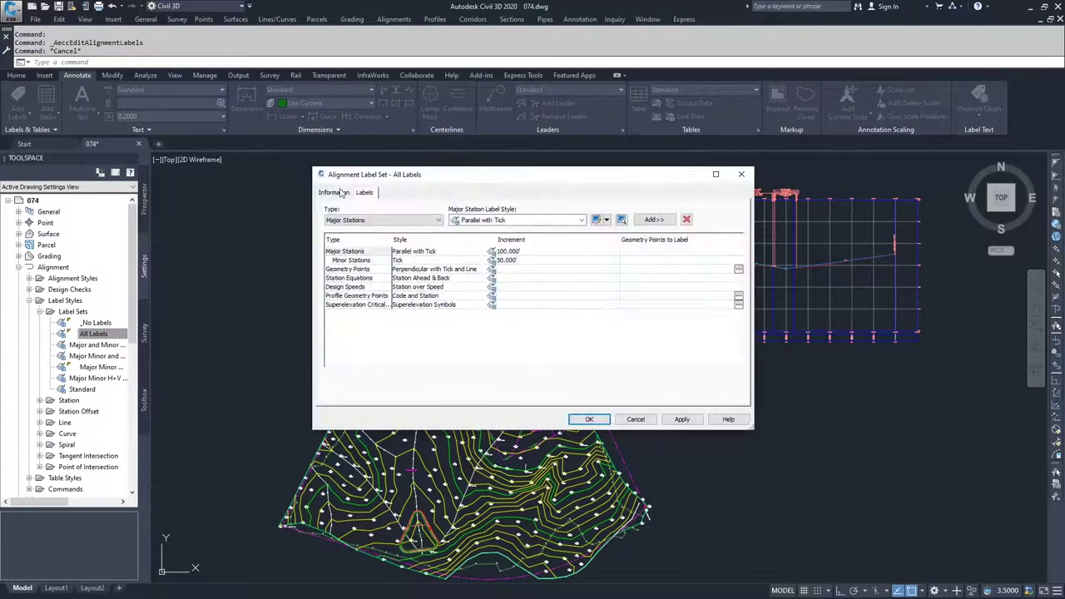
pyautogui.click(334, 192)
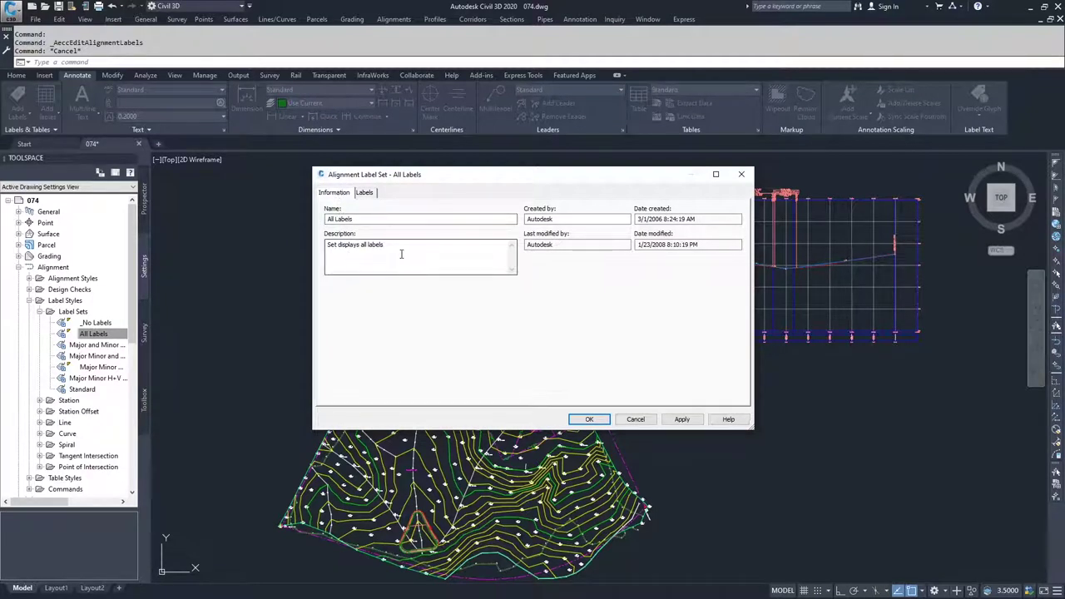
pyautogui.click(366, 192)
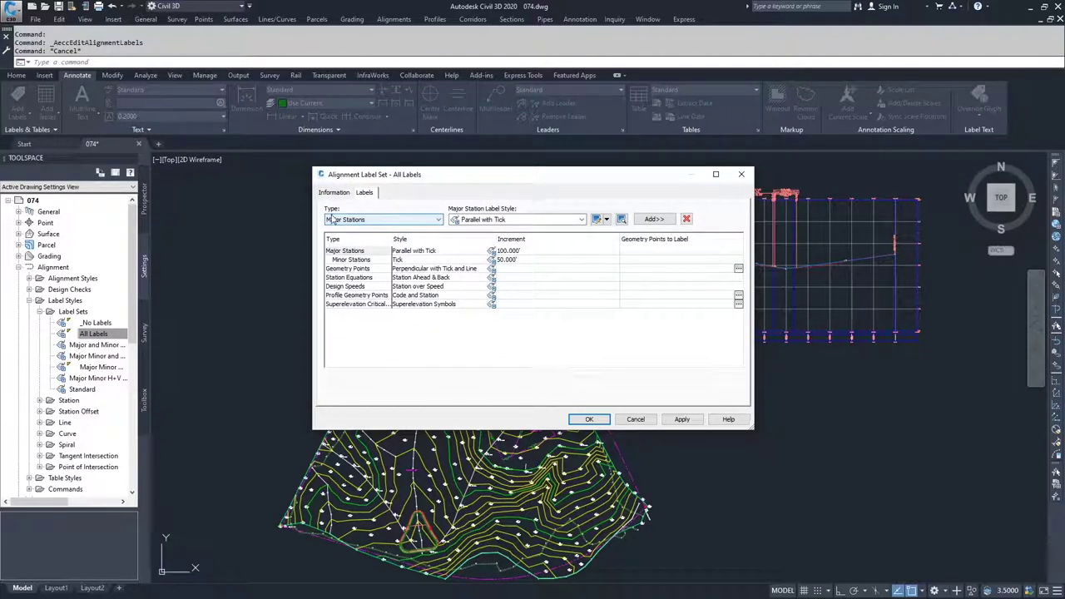
# - Check the label styles offered for Superelevation Critical Points in the set and return the label type to Major Stations
pyautogui.click(402, 220)
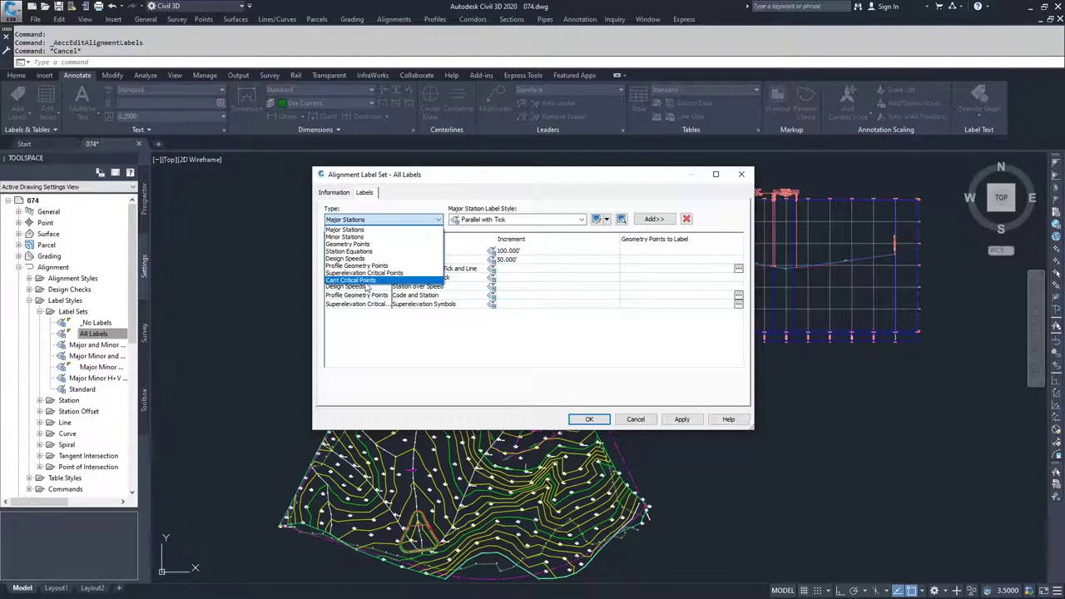
pyautogui.click(366, 273)
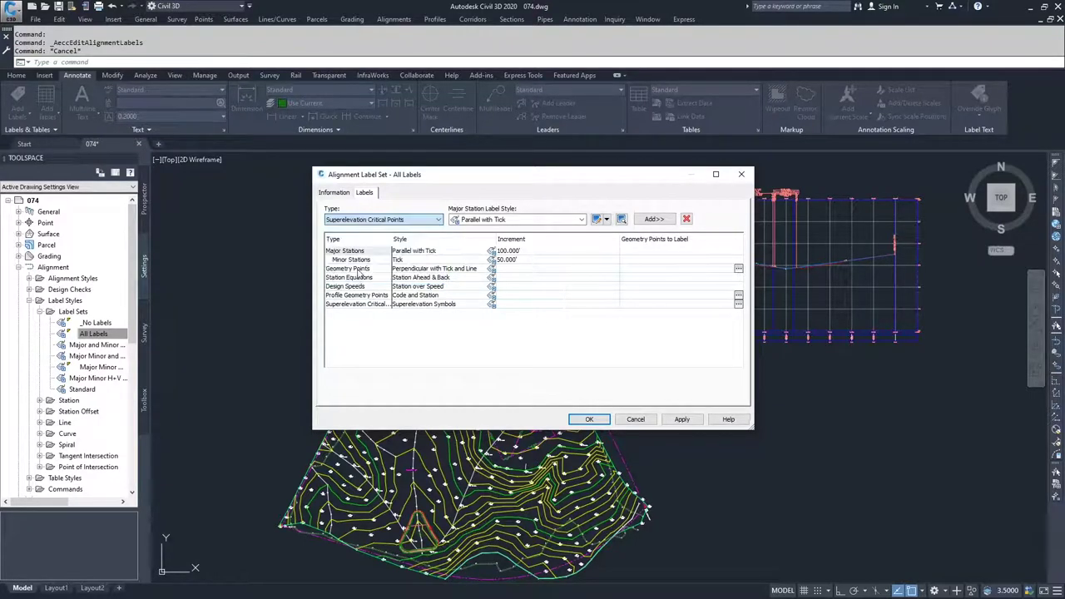
pyautogui.click(487, 221)
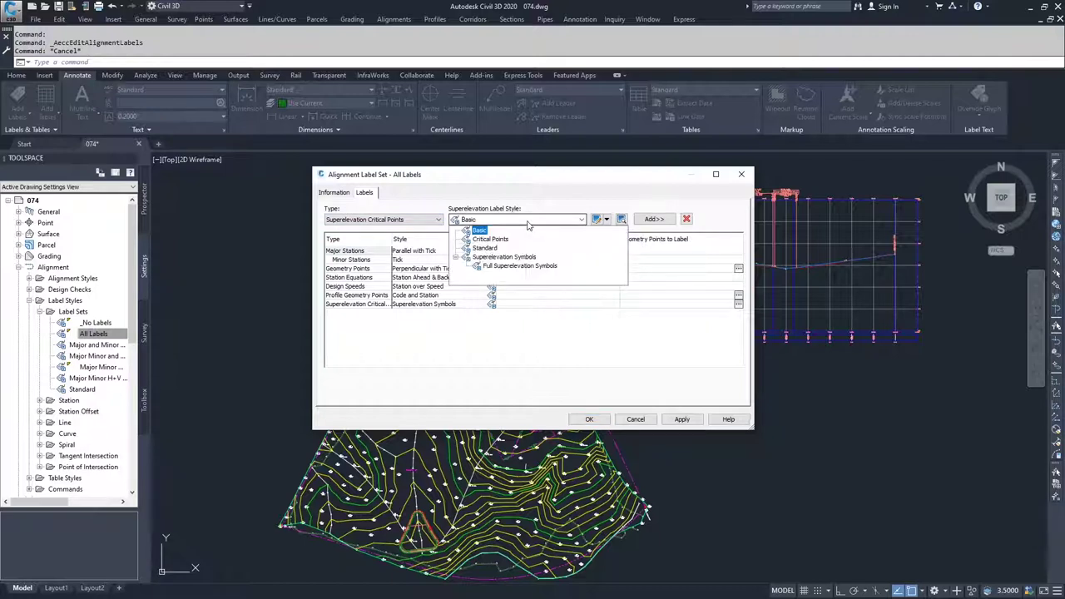
pyautogui.click(557, 199)
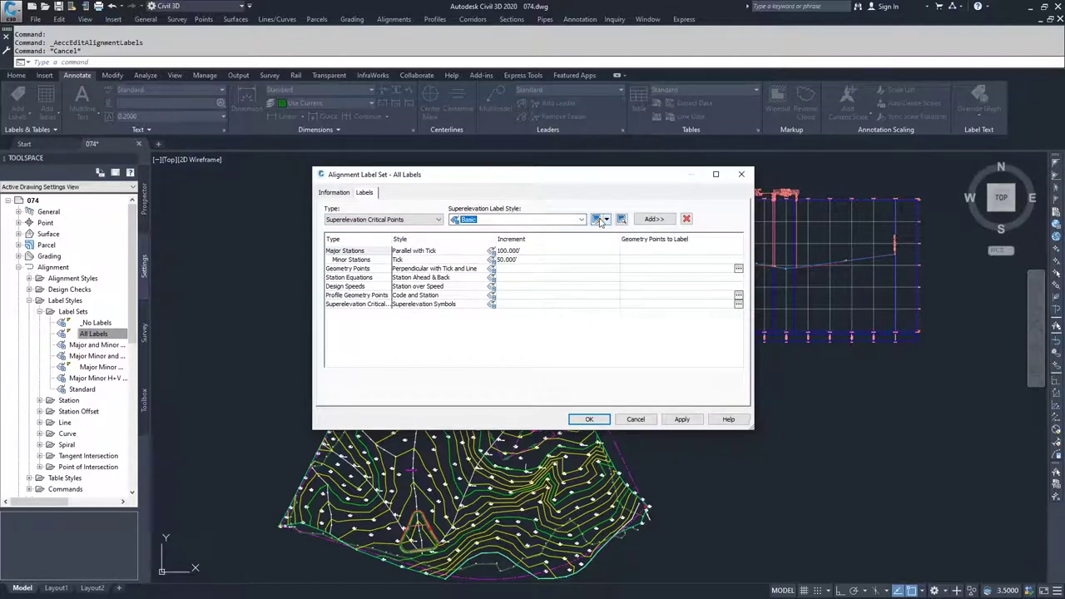
pyautogui.click(416, 218)
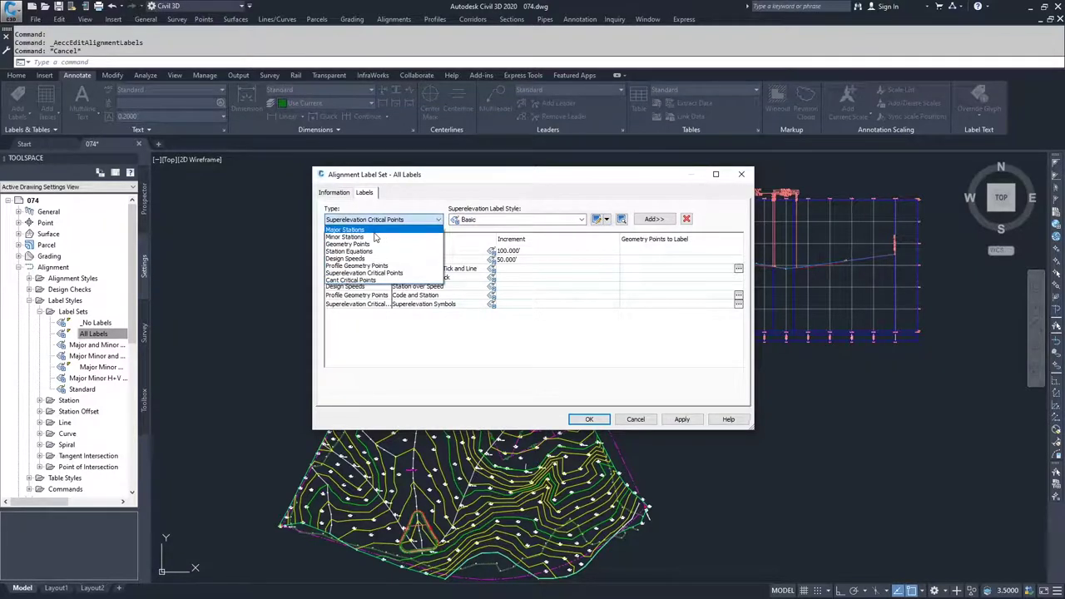
pyautogui.click(374, 229)
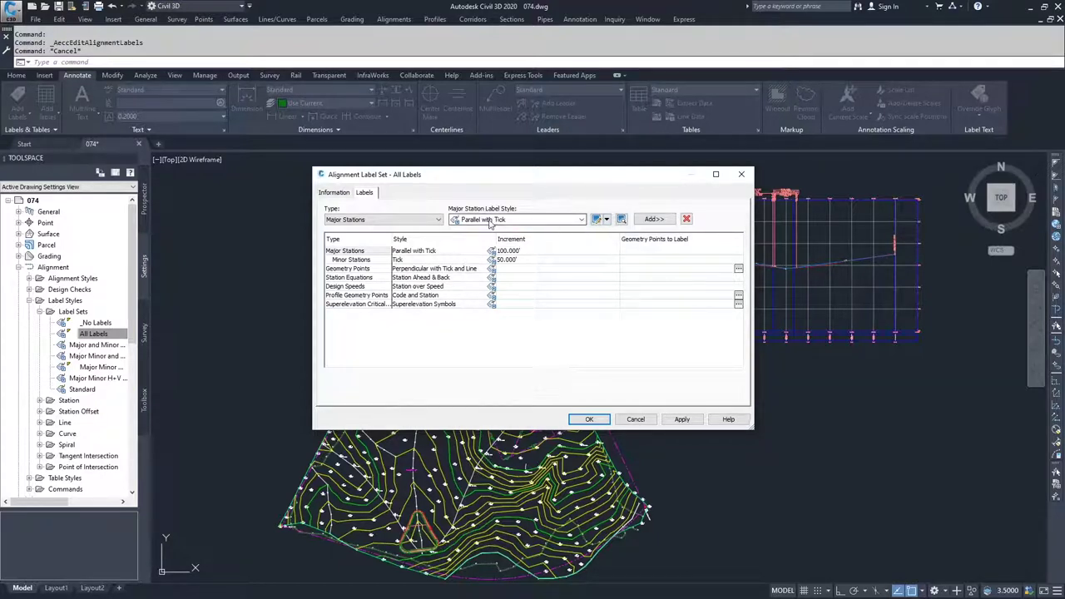
# - Open the Parallel with Tick major station style for editing and review its general, layout and dragged state settings
pyautogui.click(606, 219)
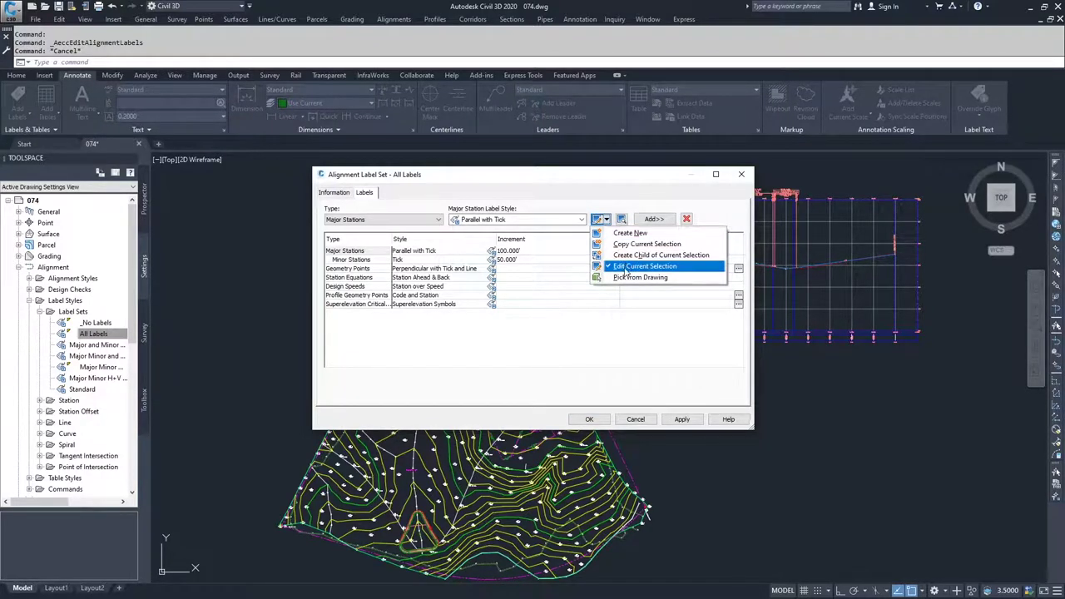
pyautogui.click(612, 266)
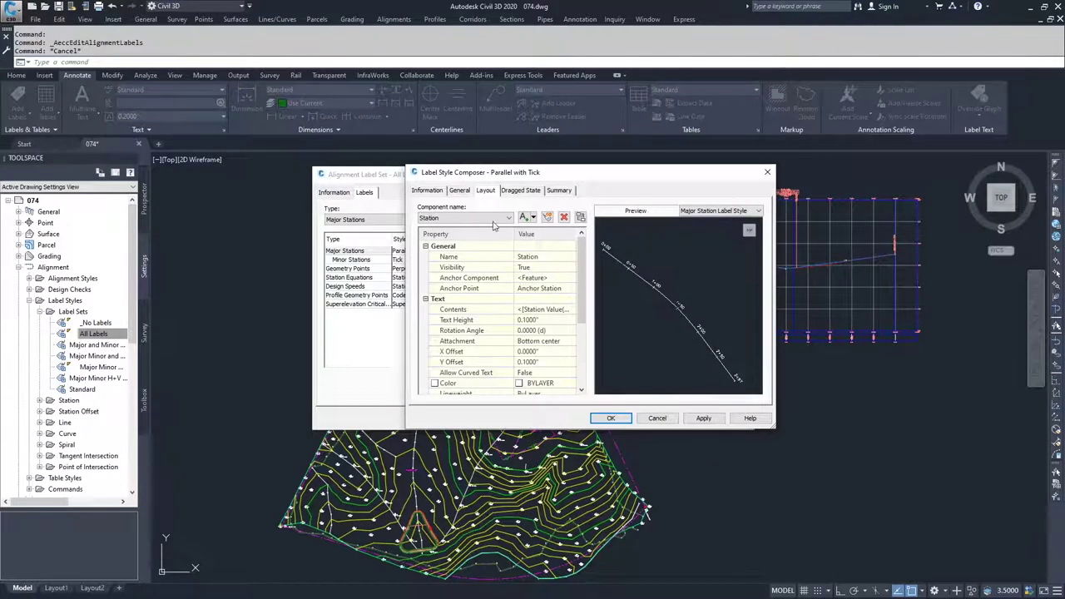
pyautogui.click(462, 191)
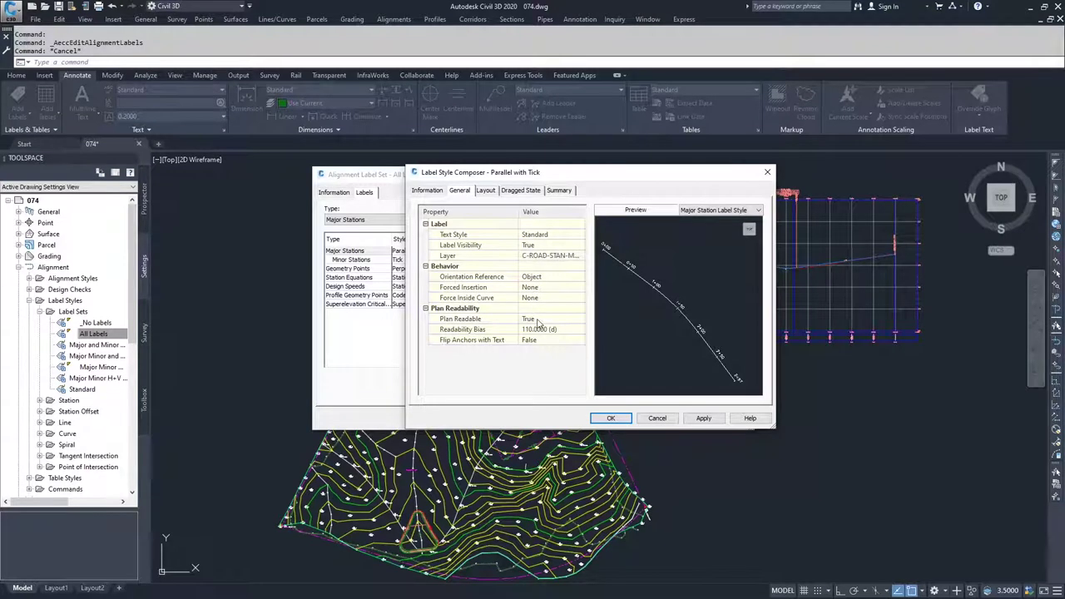
pyautogui.click(487, 192)
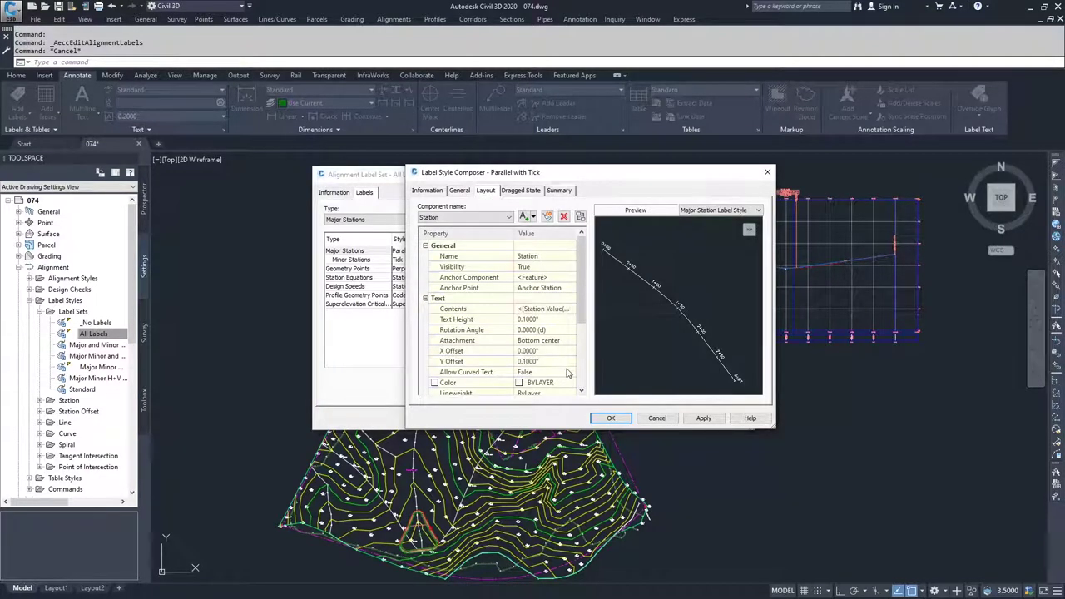
pyautogui.click(530, 191)
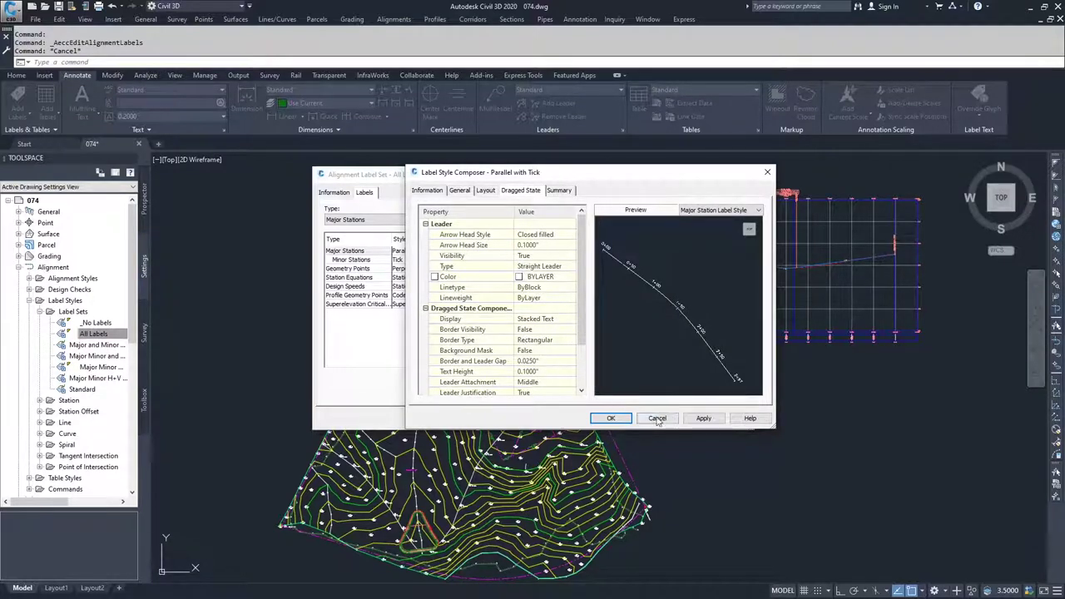
pyautogui.click(614, 419)
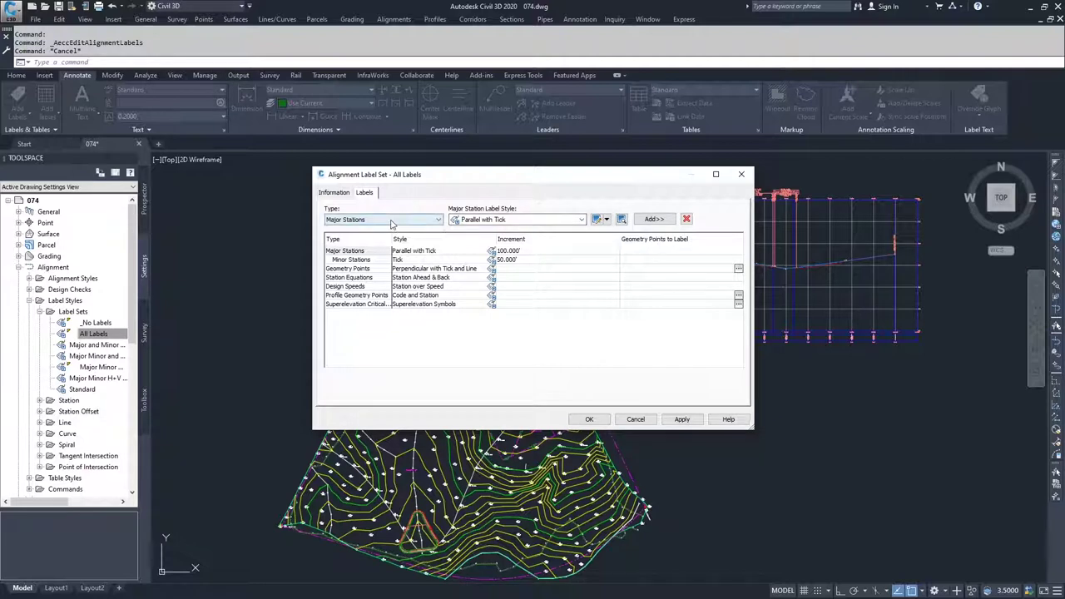
# - Look over the available label types in the All Labels set and close the set without saving
pyautogui.click(432, 219)
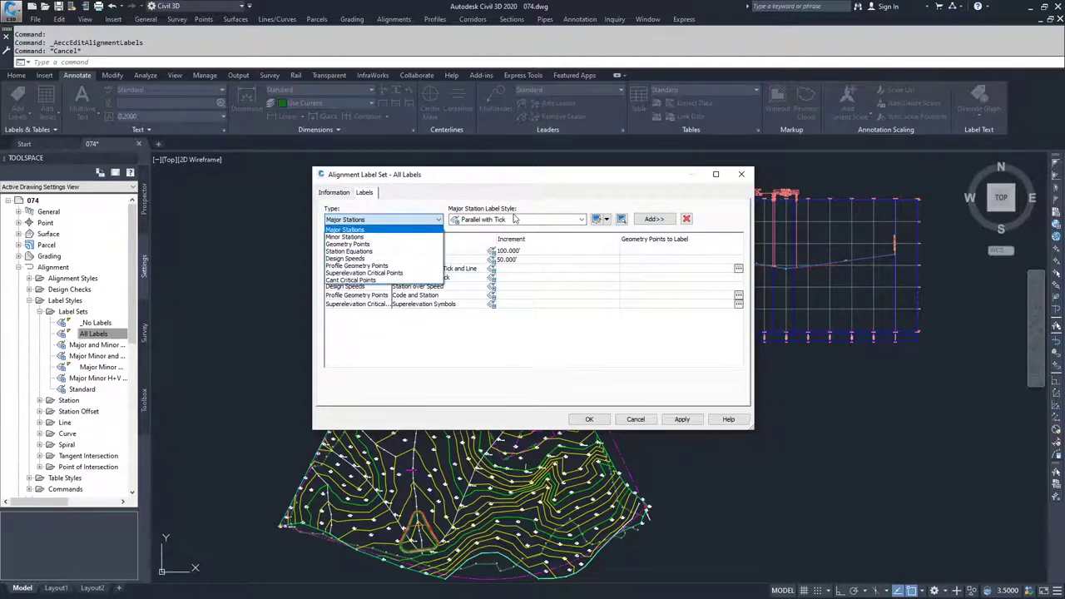
pyautogui.click(571, 222)
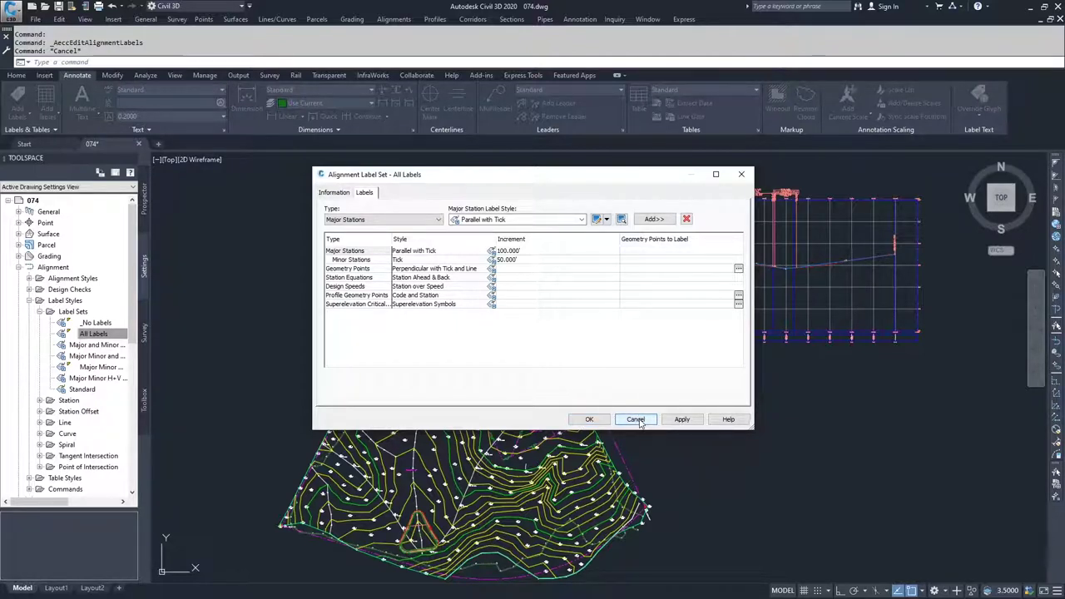
pyautogui.click(636, 419)
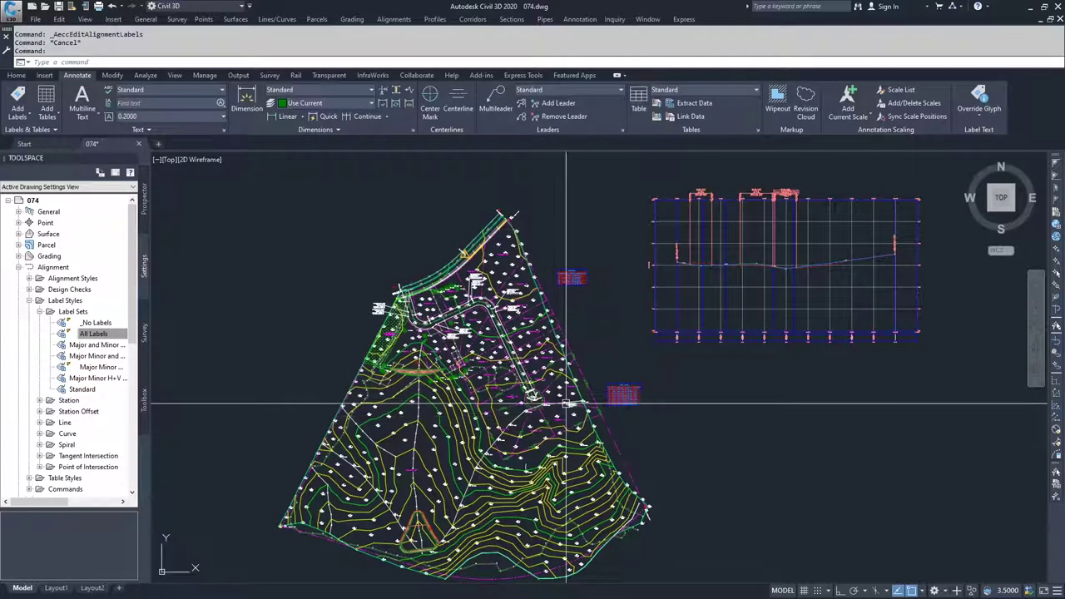
pyautogui.press('Escape')
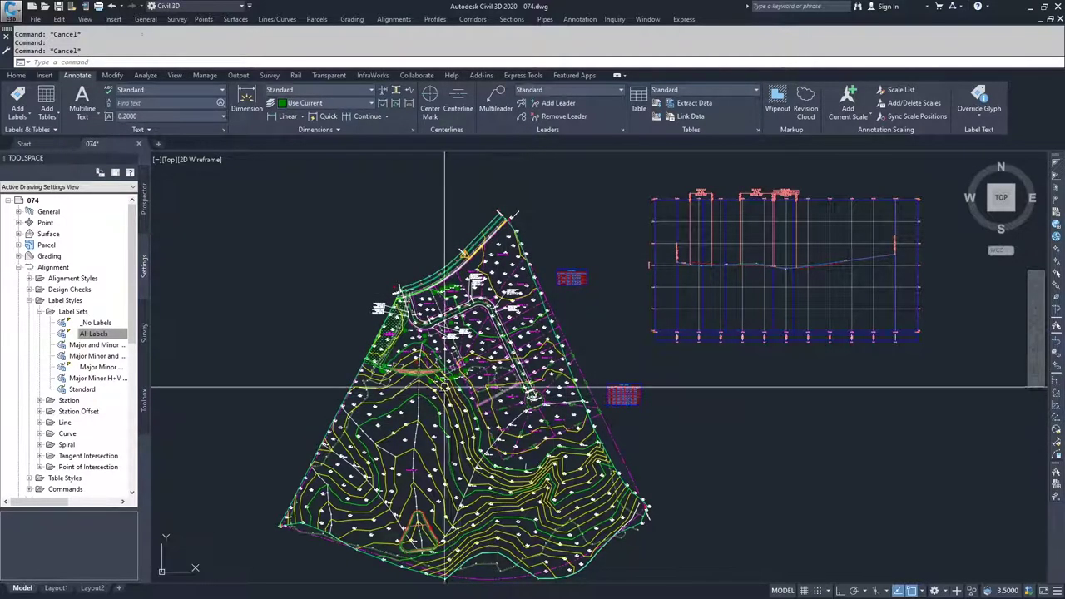
# - Open the Dev-Align station label group for editing, view the label sets available for import, and cancel without importing any
pyautogui.scroll(5, 449, 315)
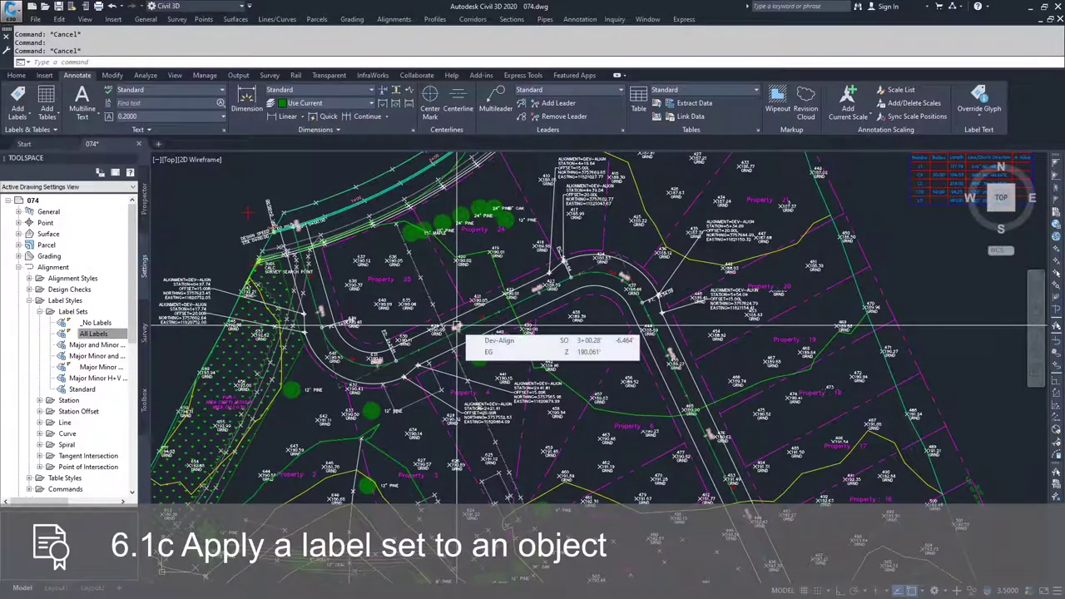
pyautogui.click(457, 327)
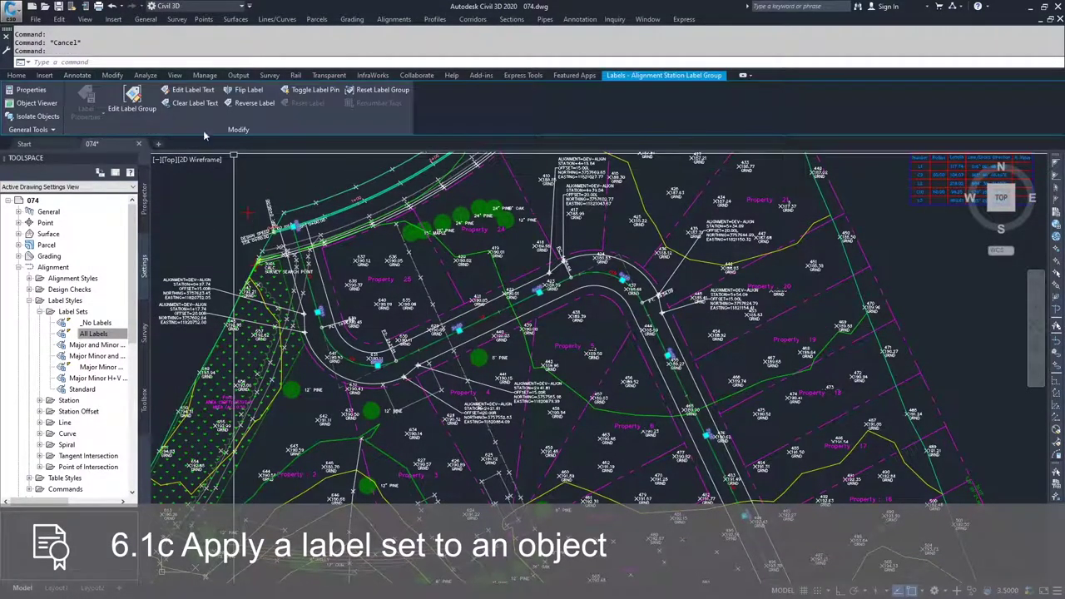
pyautogui.click(133, 98)
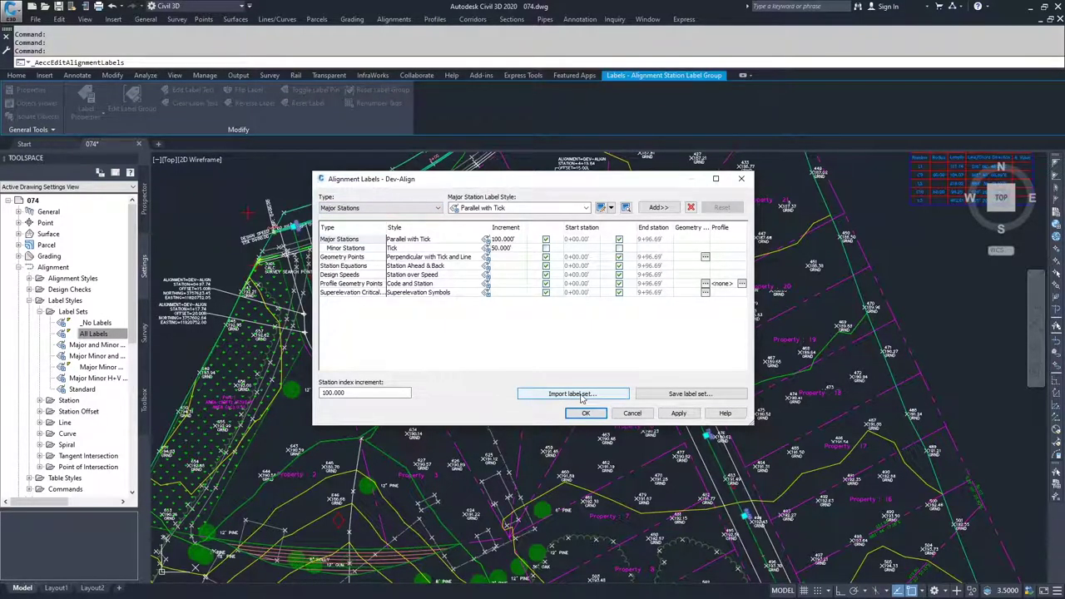
pyautogui.click(581, 395)
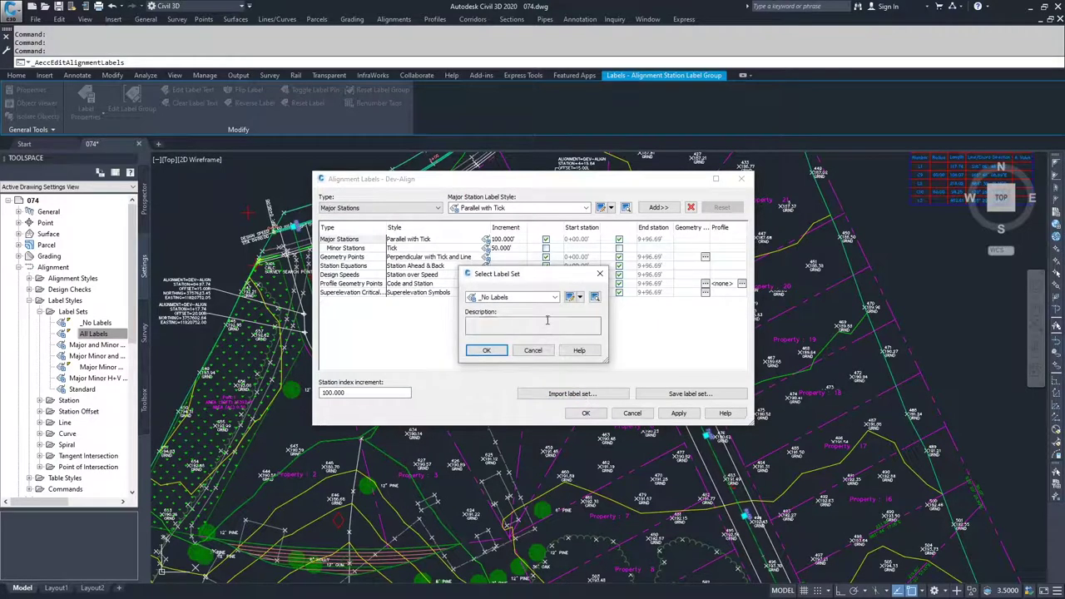
pyautogui.click(533, 298)
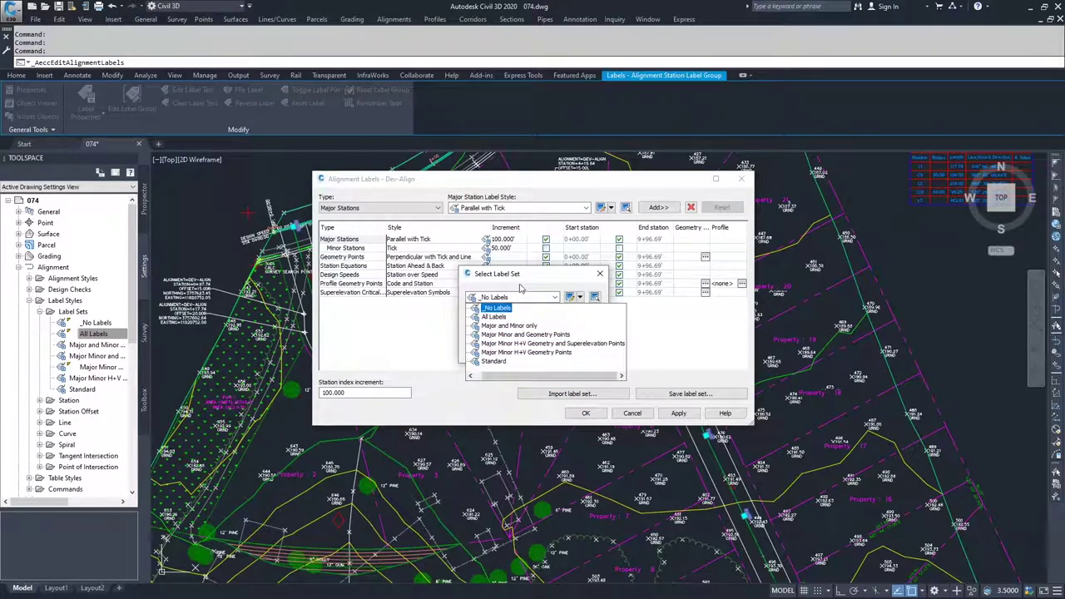
pyautogui.click(497, 308)
pyautogui.click(532, 351)
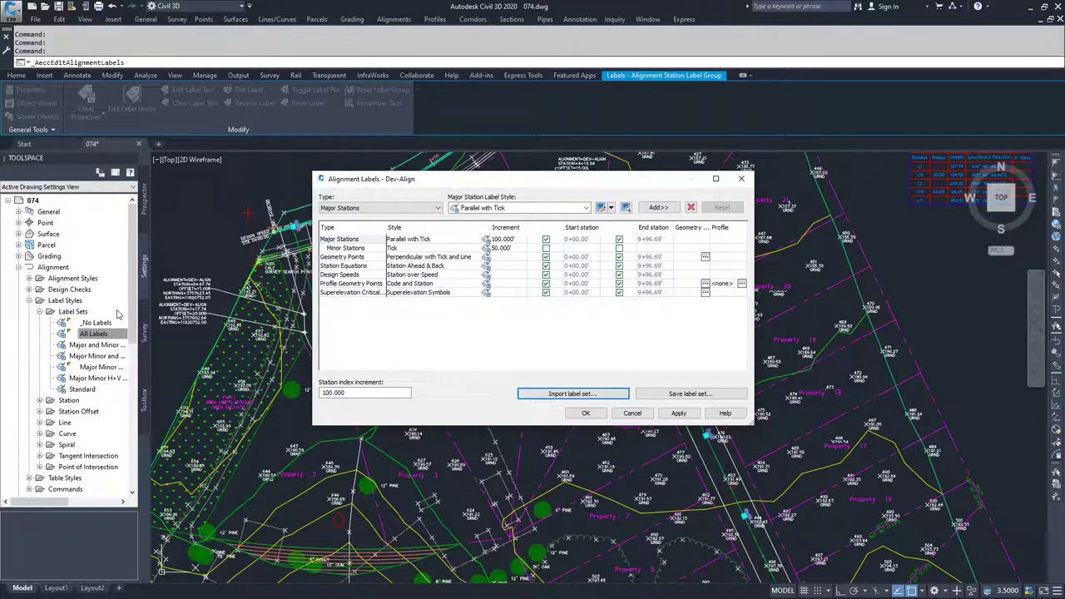
pyautogui.click(632, 412)
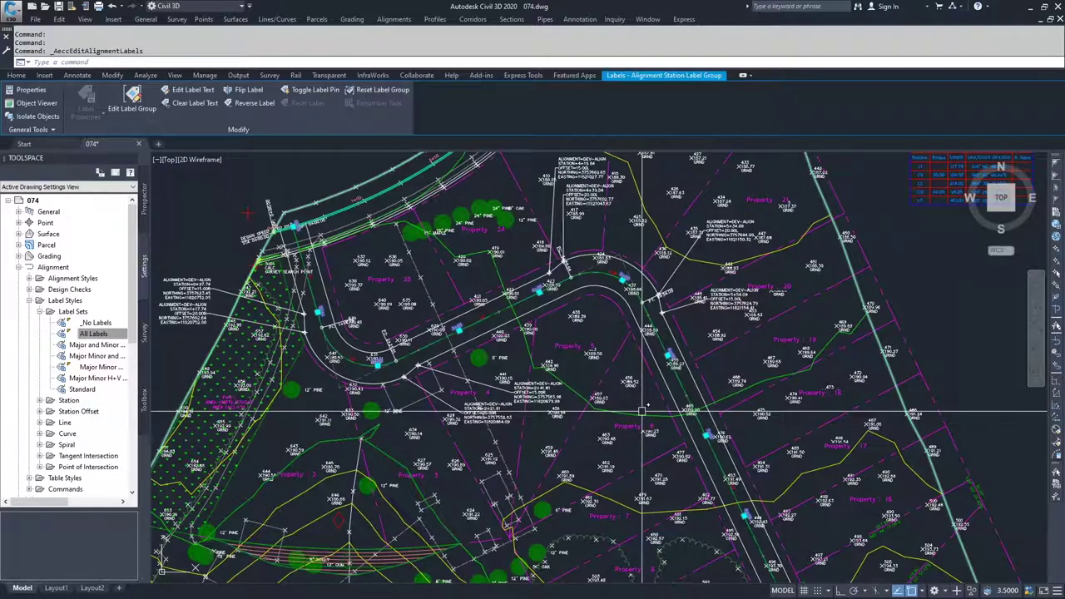
# - Collapse the Alignment settings and expand the Profile label styles down to the label sets, selecting the Complete Label Set
pyautogui.click(39, 311)
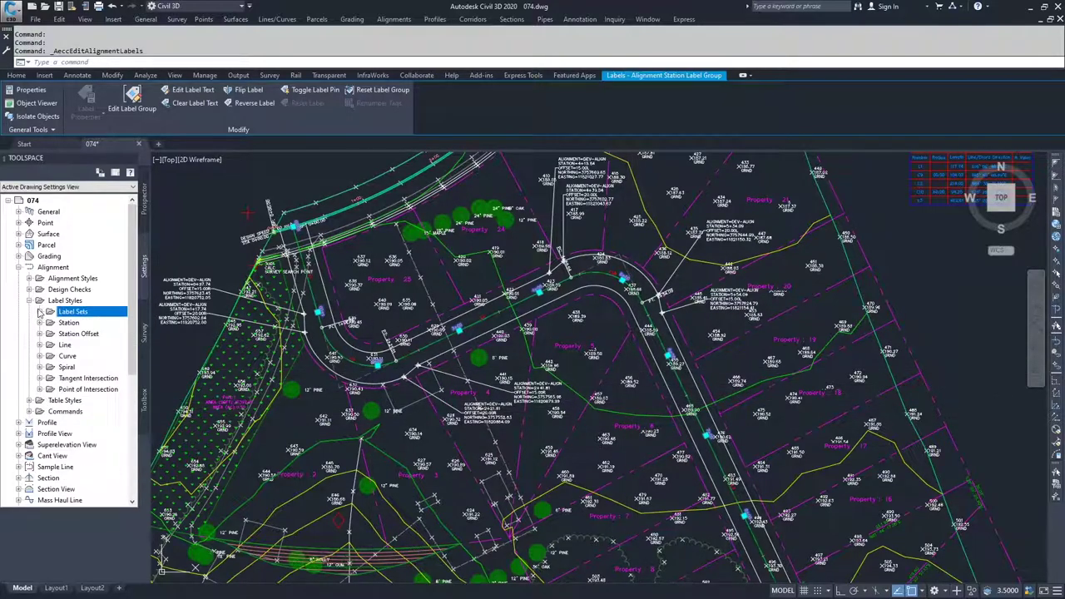
pyautogui.click(29, 301)
pyautogui.click(18, 267)
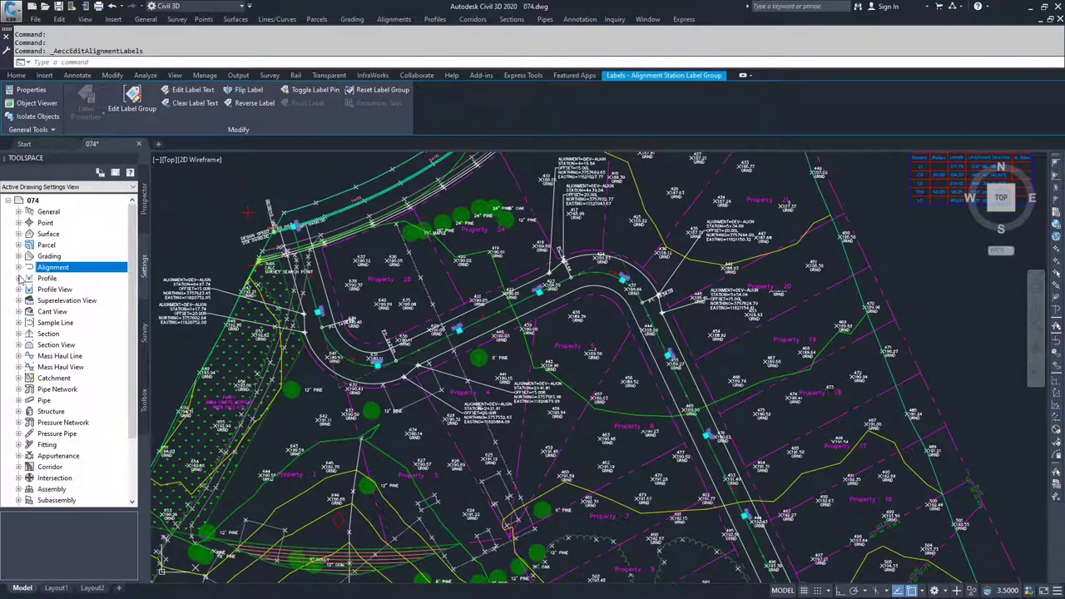
pyautogui.click(18, 278)
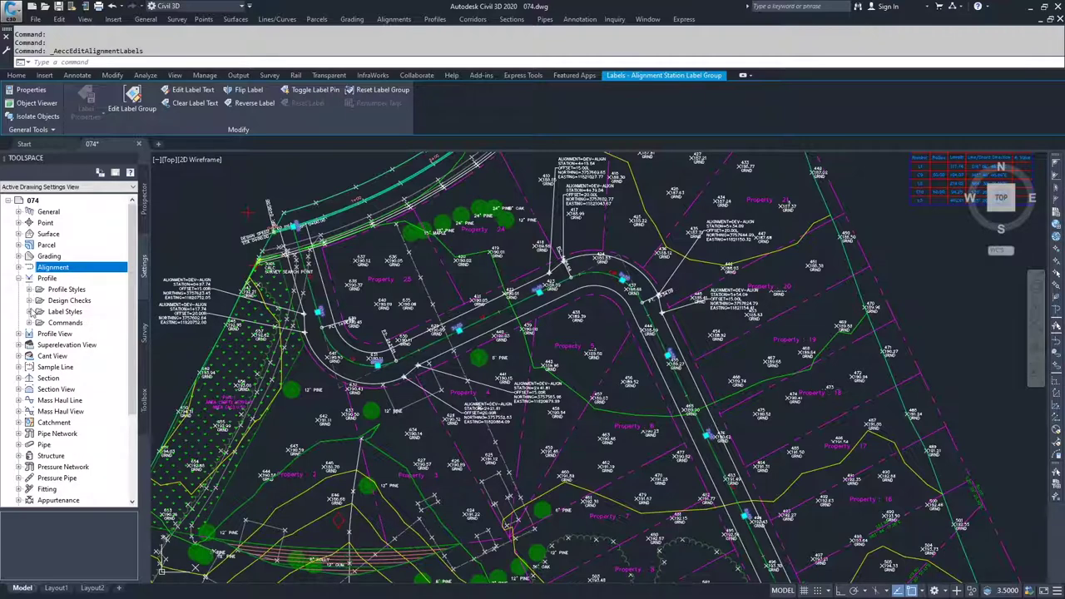
pyautogui.click(29, 311)
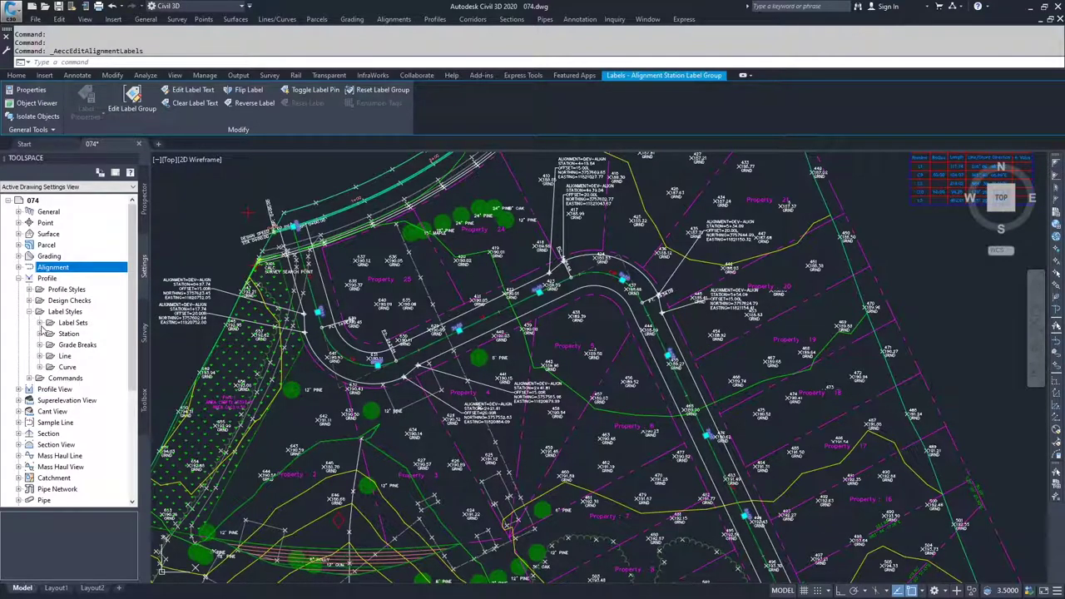
pyautogui.click(39, 323)
pyautogui.click(99, 344)
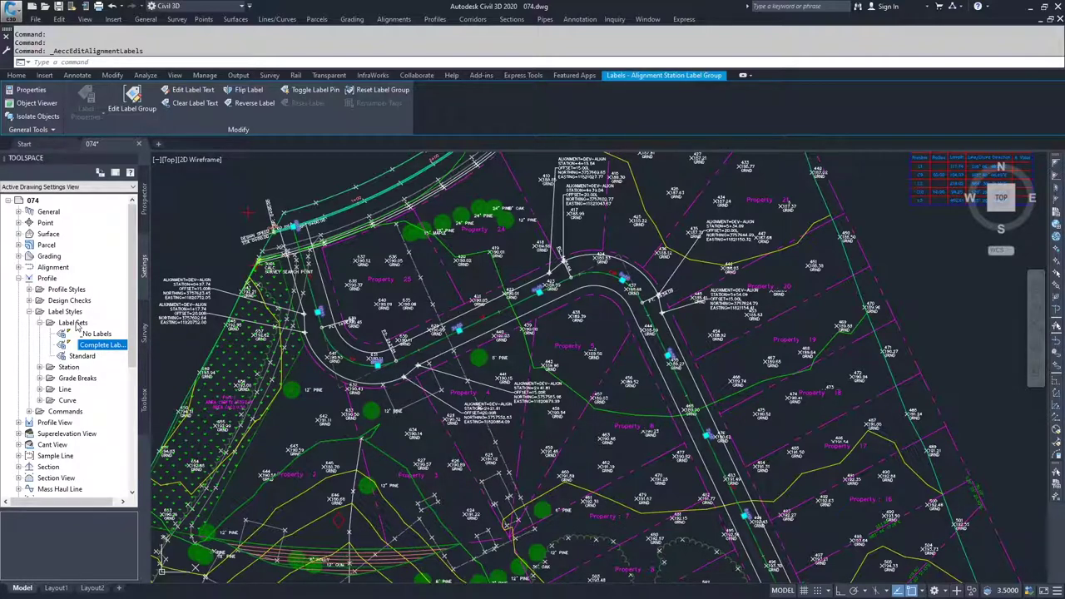
# - Open the profile Complete Label Set for editing, review its available label types, and close it without altering any labels
pyautogui.rightClick(72, 324)
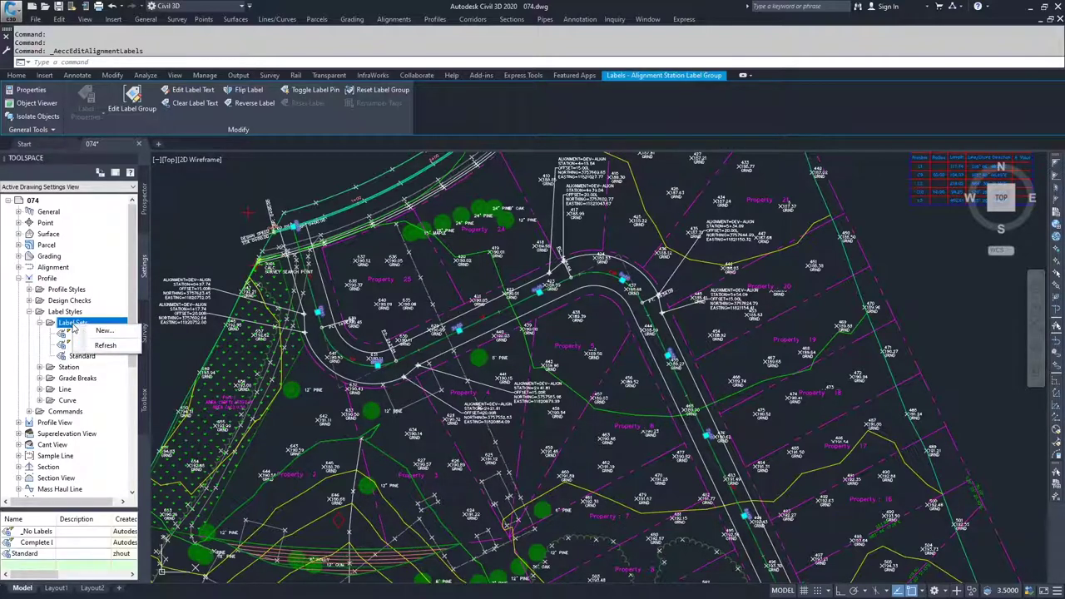
pyautogui.rightClick(87, 344)
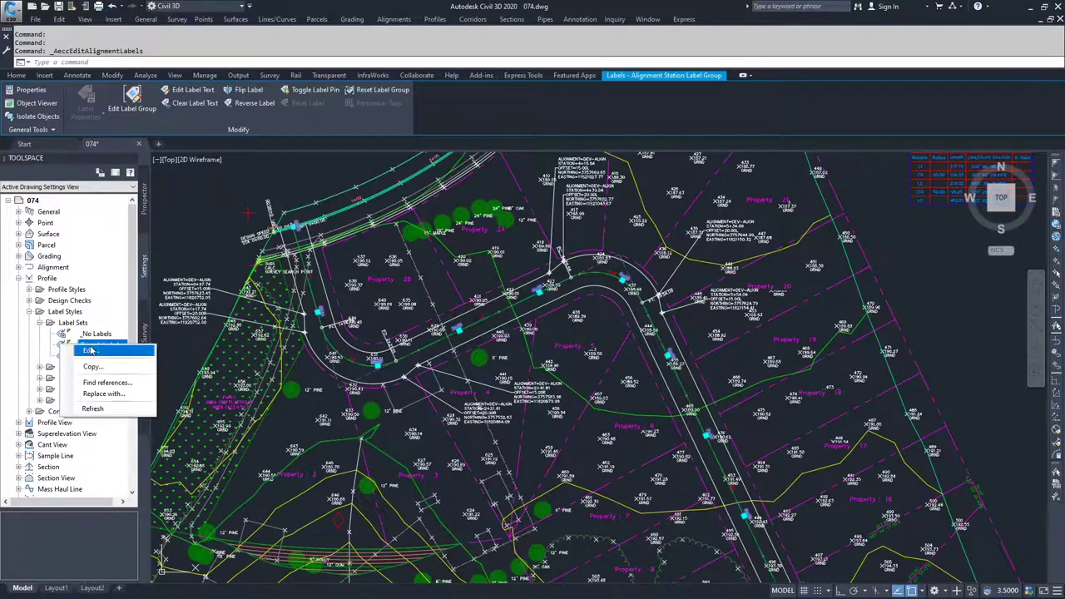
pyautogui.click(90, 351)
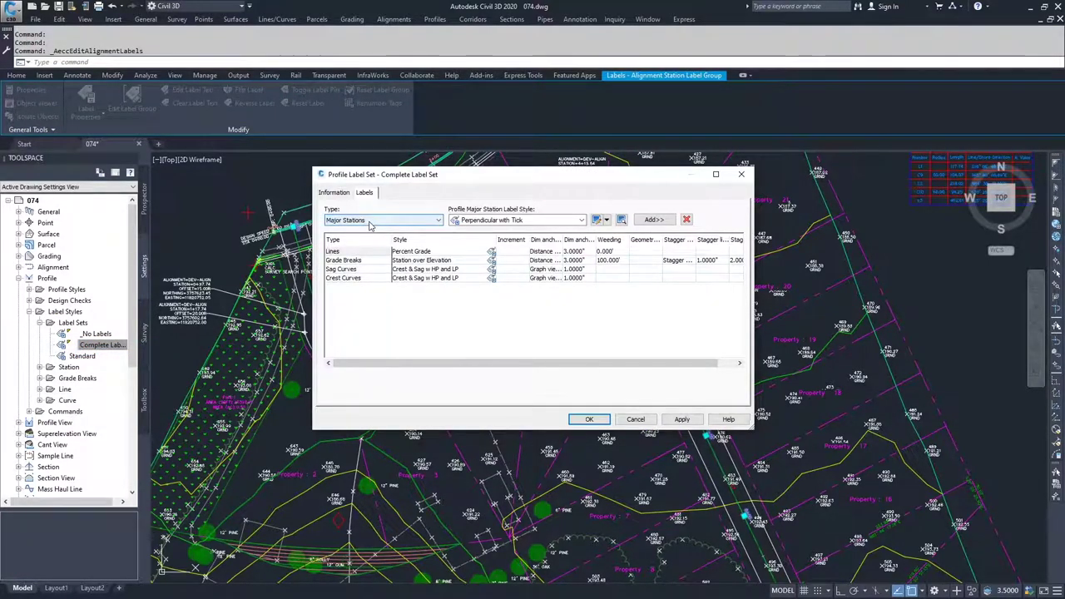
pyautogui.click(437, 221)
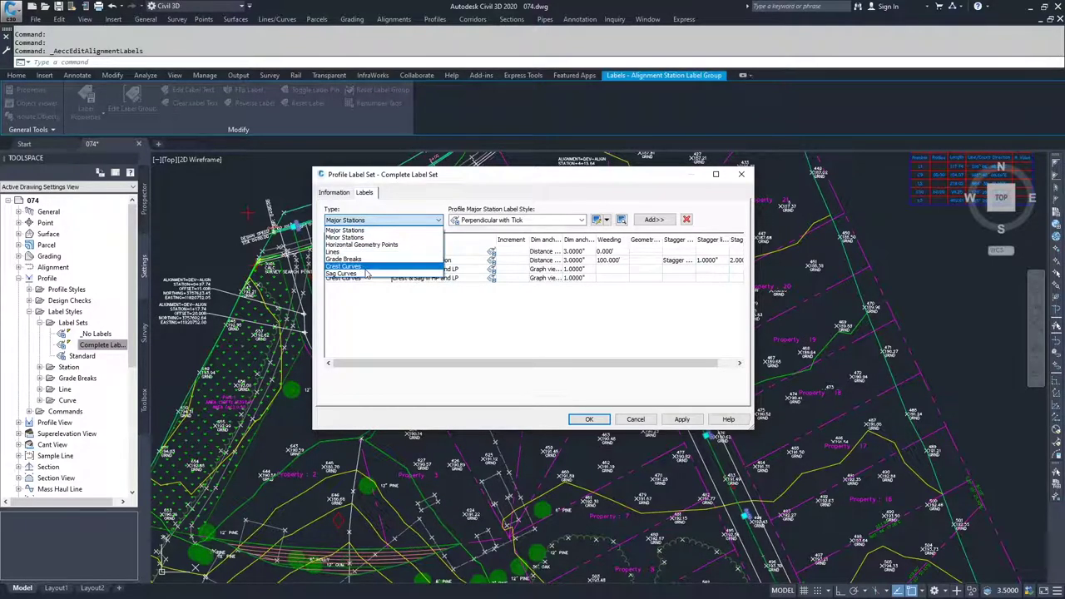
pyautogui.click(445, 200)
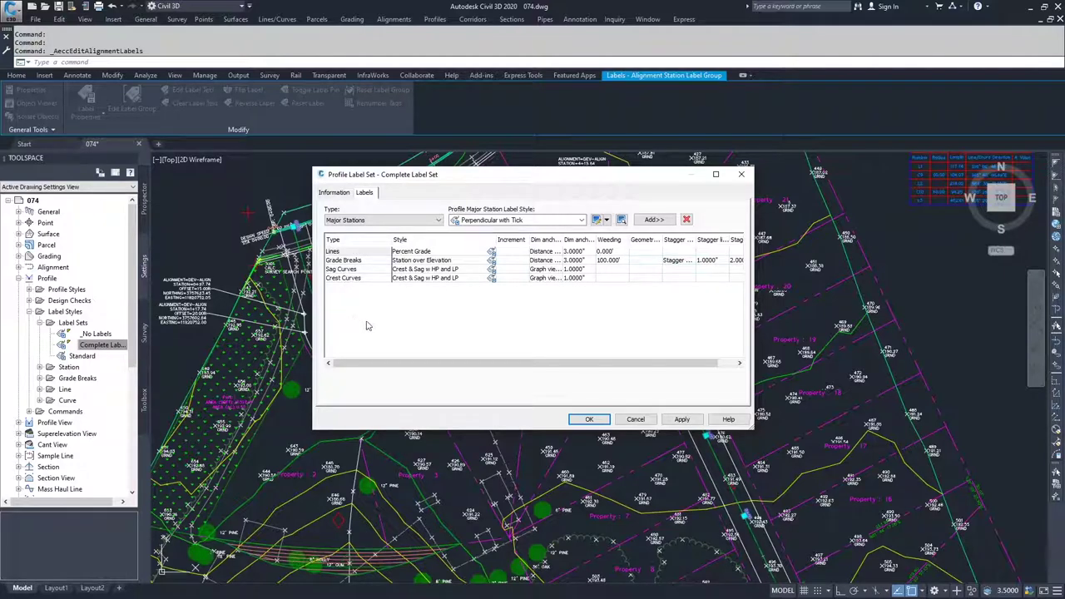
pyautogui.click(596, 420)
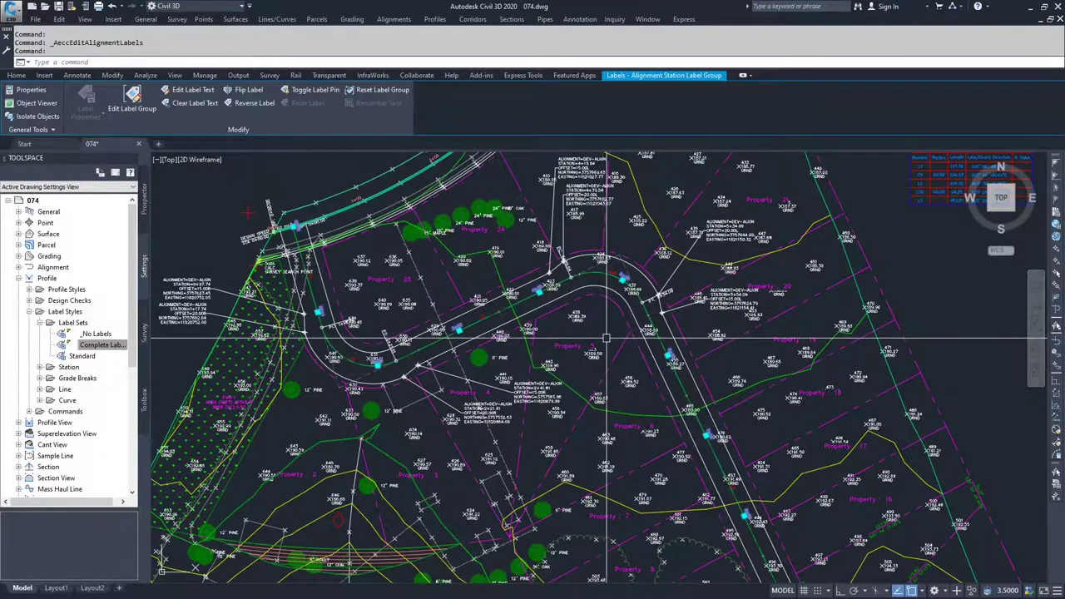
# - Clear the alignment label selection and open the sag curve label group of the Dev-Prof profile in the profile view for editing
pyautogui.press('Escape')
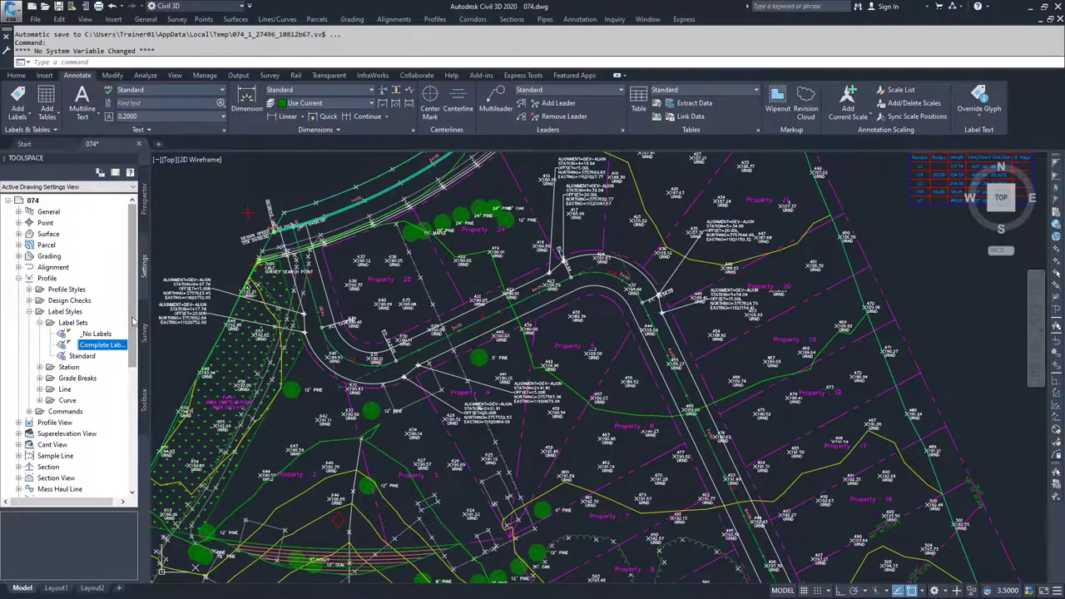
pyautogui.scroll(-5, 363, 318)
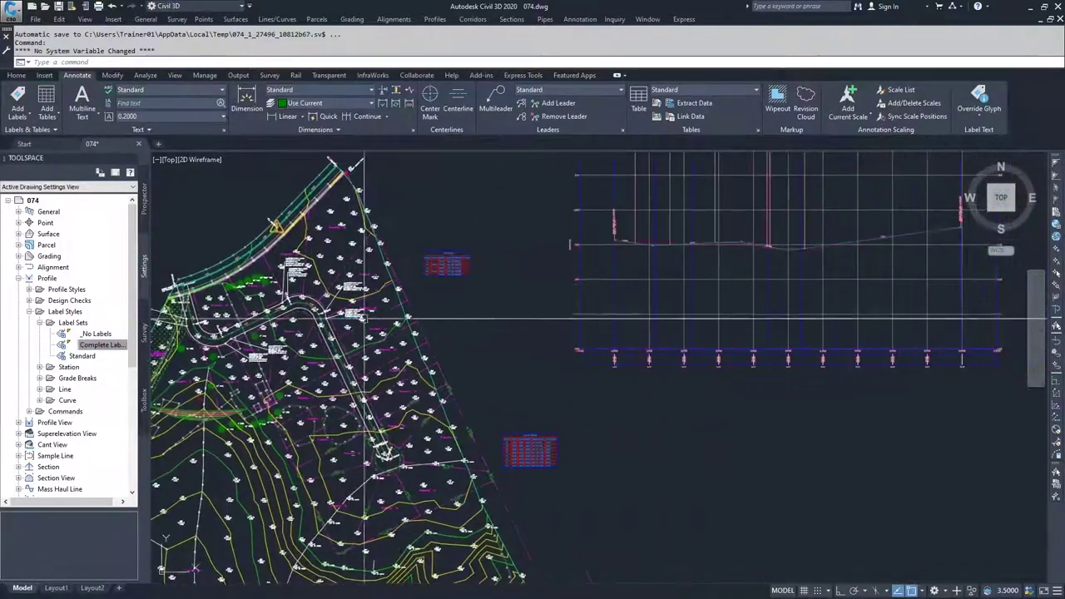
pyautogui.click(636, 233)
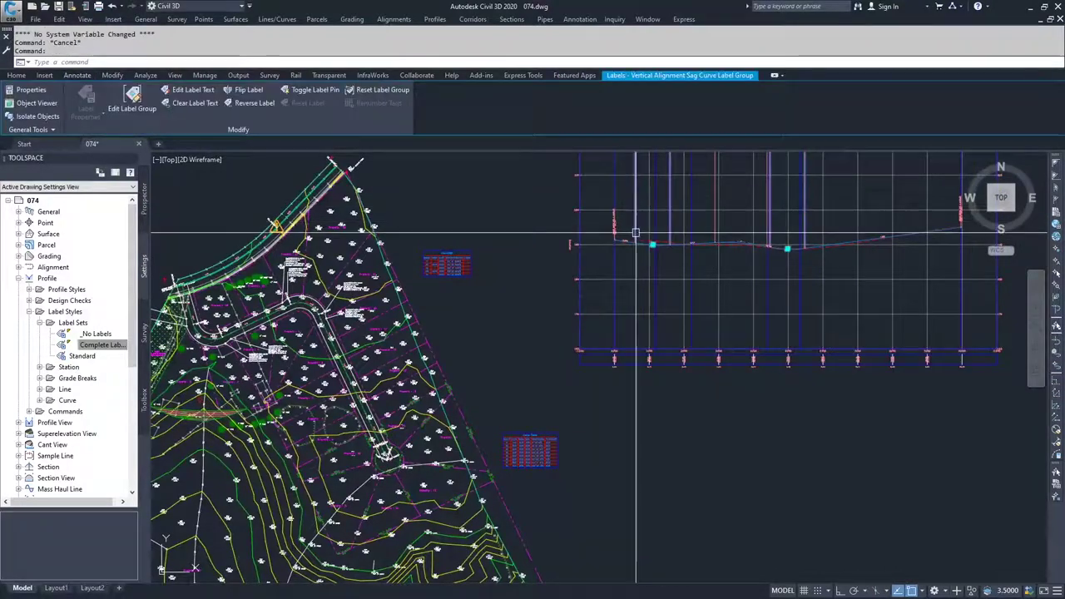
pyautogui.click(131, 100)
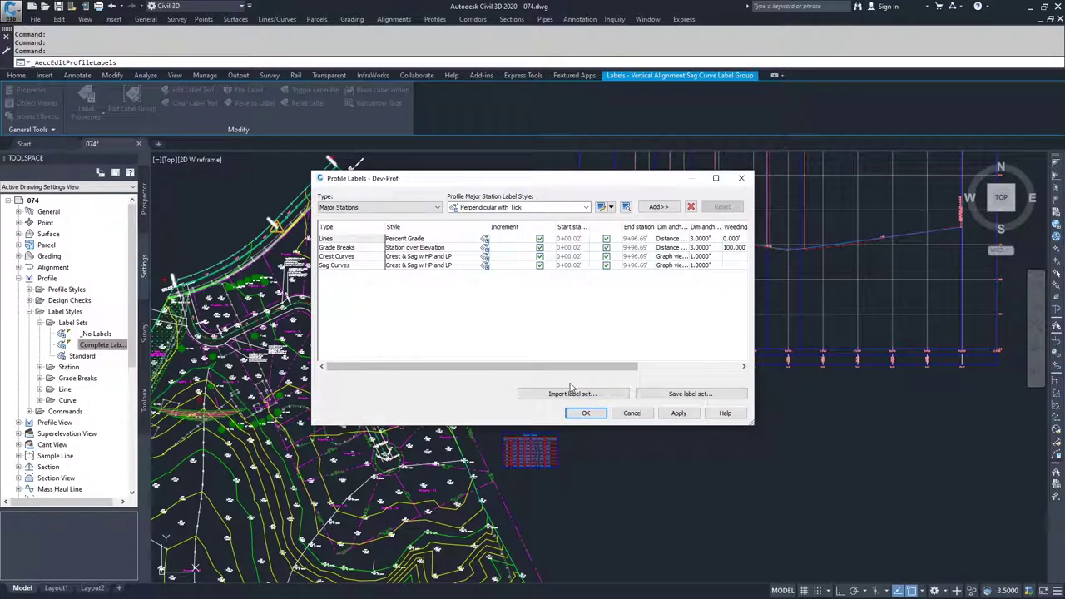